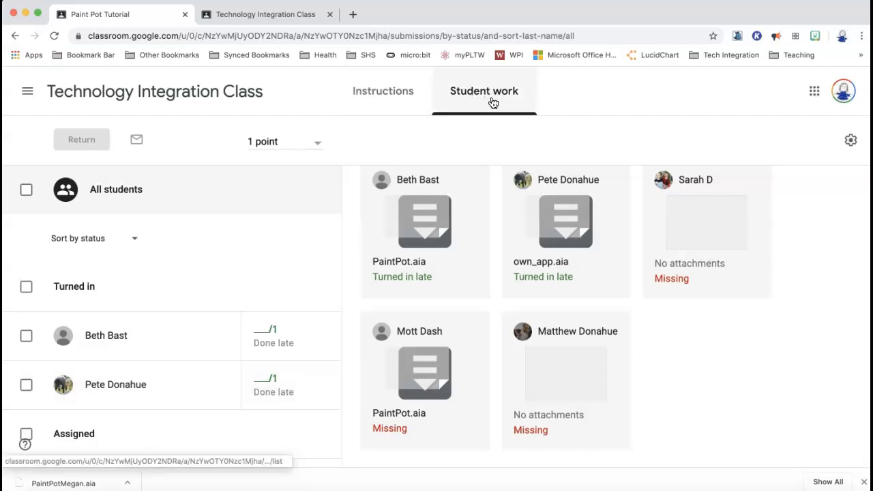
Review the instructions, requirements and objectives of the Paint Pot Tutorial assignment.
{"action": "left_click", "coordinate": [390, 104]}
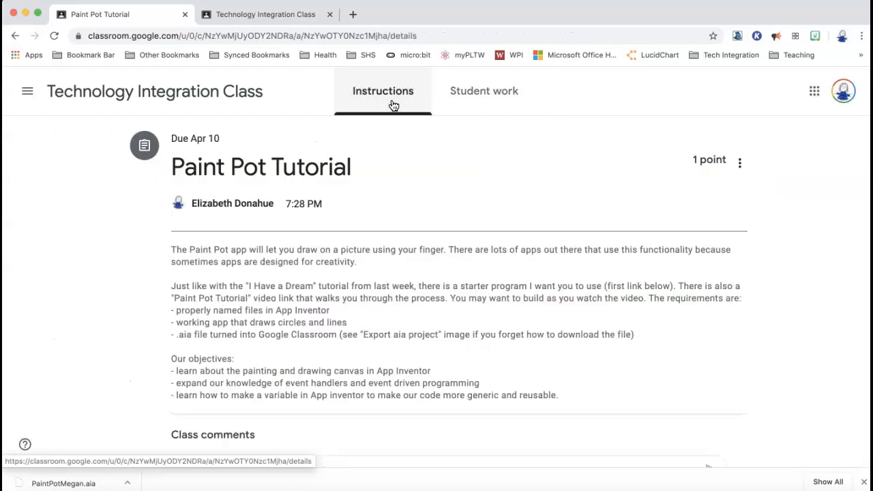
{"action": "scroll", "coordinate": [371, 304], "scroll_direction": "down", "scroll_amount": 2}
{"action": "scroll", "coordinate": [371, 304], "scroll_direction": "up", "scroll_amount": 1}
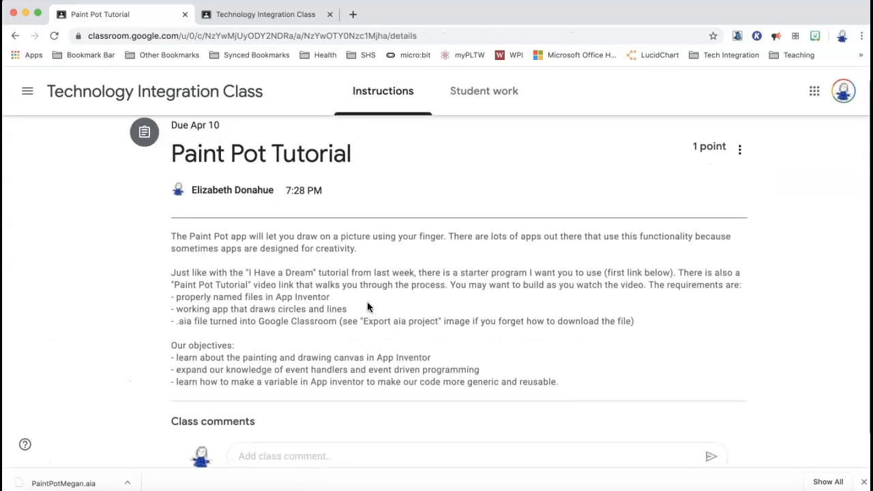
Return to the assignment's student work and sort the student list by last name.
{"action": "left_click", "coordinate": [481, 100]}
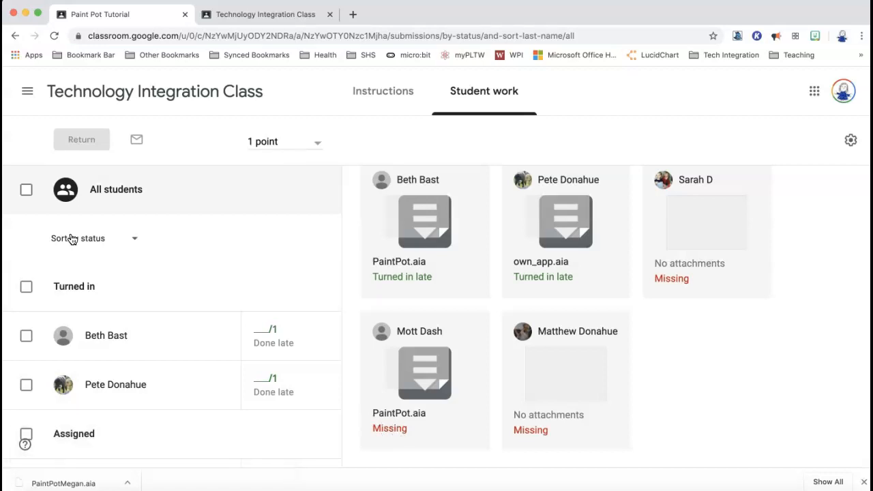
{"action": "left_click", "coordinate": [136, 241]}
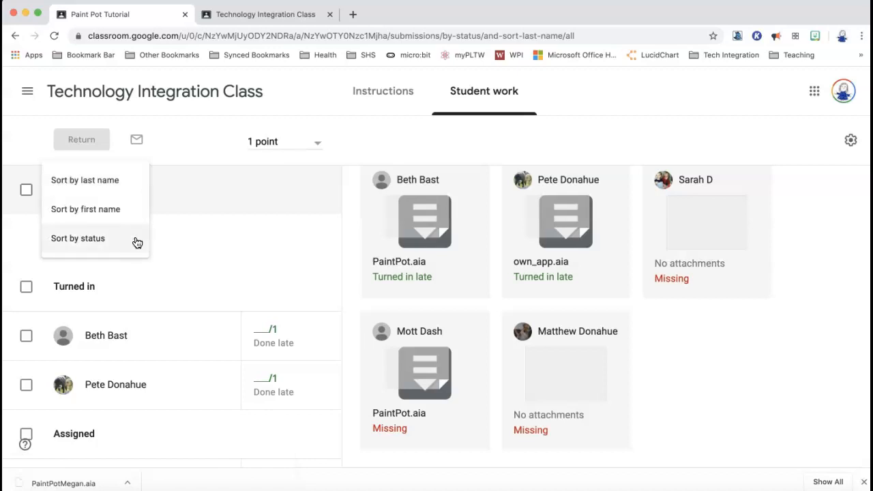
{"action": "left_click", "coordinate": [114, 183]}
{"action": "scroll", "coordinate": [208, 296], "scroll_direction": "down", "scroll_amount": 2}
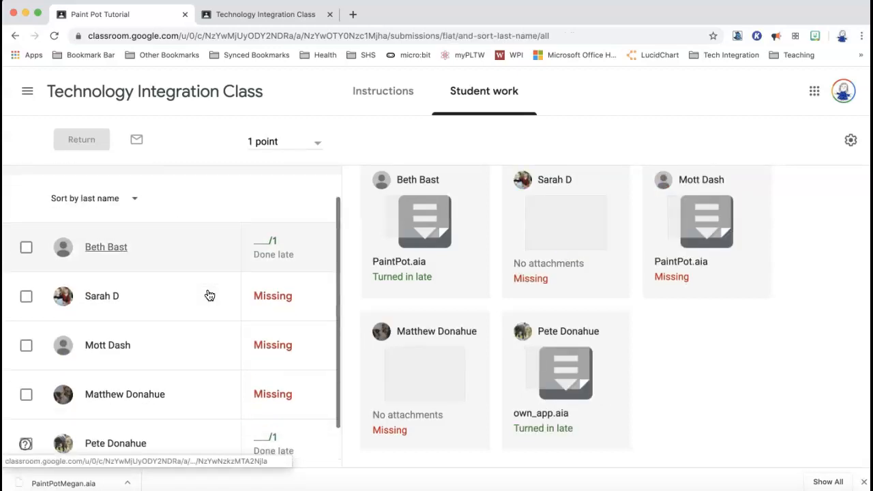
{"action": "scroll", "coordinate": [209, 295], "scroll_direction": "down", "scroll_amount": 2}
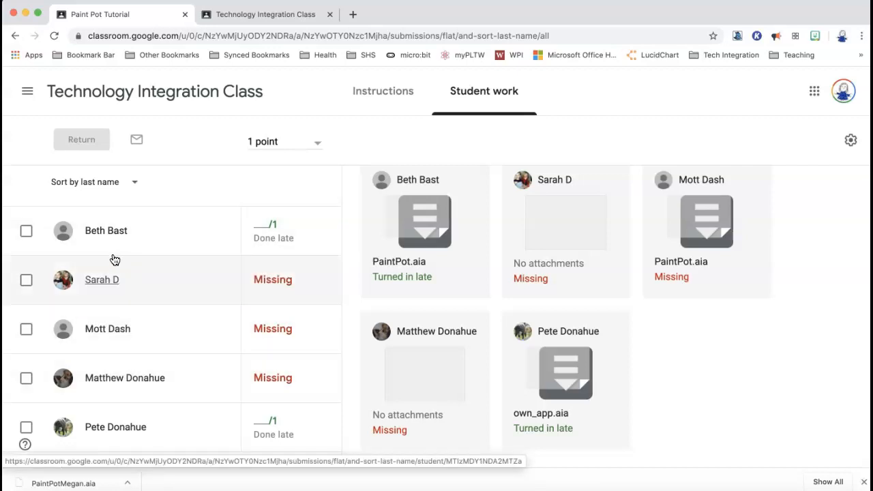
Select the two students whose work is marked done late and give each a grade of 1 out of 1.
{"action": "left_click", "coordinate": [25, 230]}
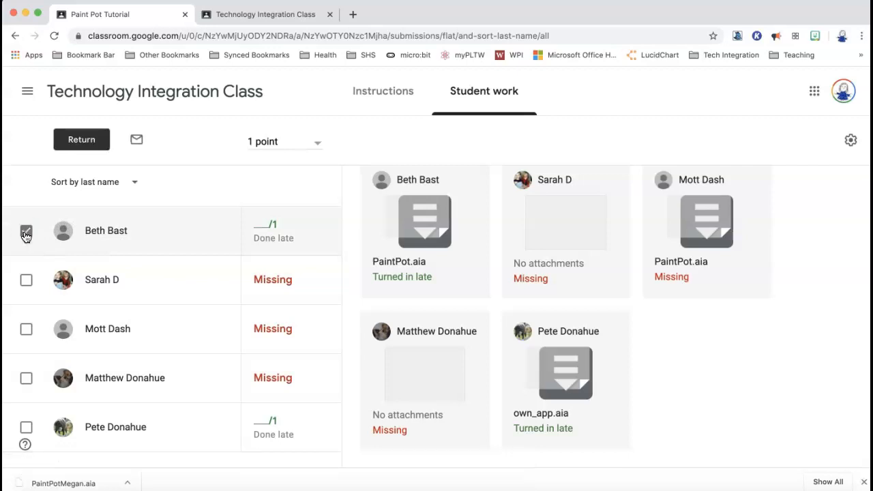
{"action": "left_click", "coordinate": [26, 427]}
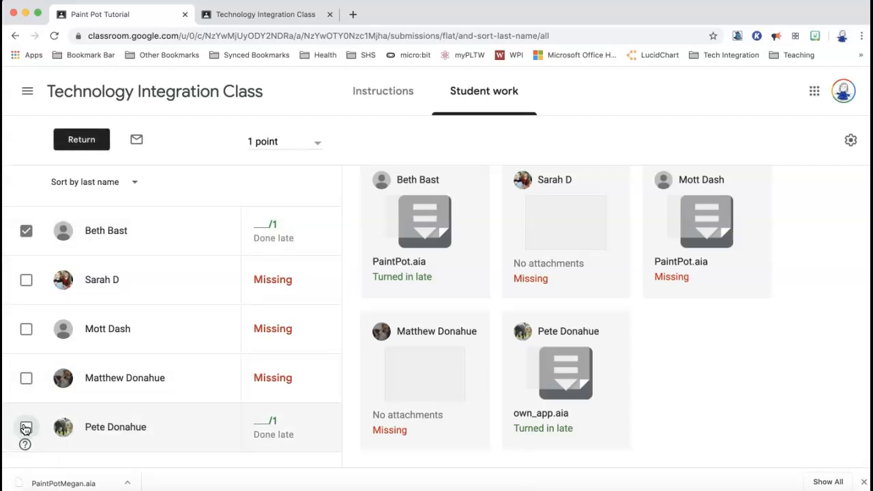
{"action": "left_click", "coordinate": [262, 221]}
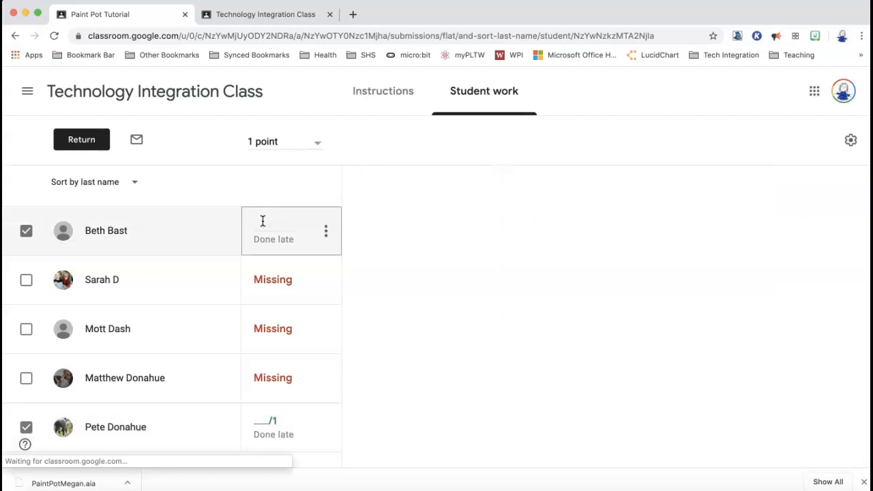
{"action": "type", "text": "1"}
{"action": "scroll", "coordinate": [282, 351], "scroll_direction": "down", "scroll_amount": 1}
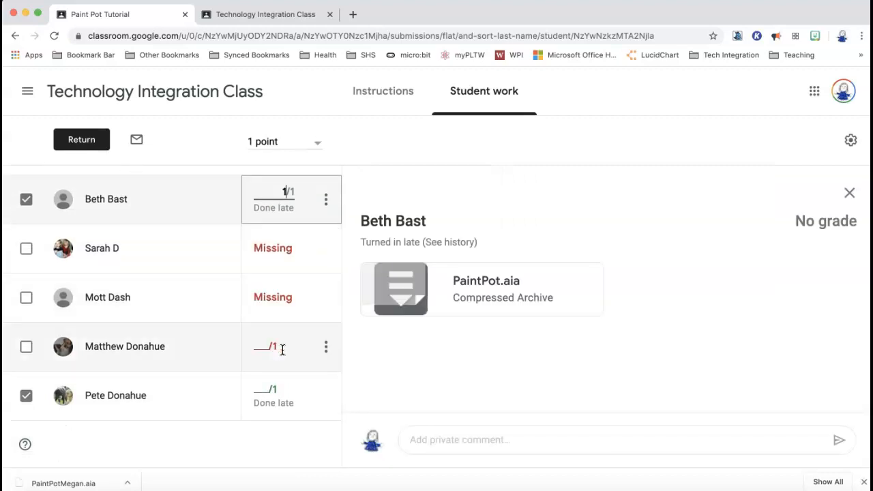
{"action": "left_click", "coordinate": [261, 388]}
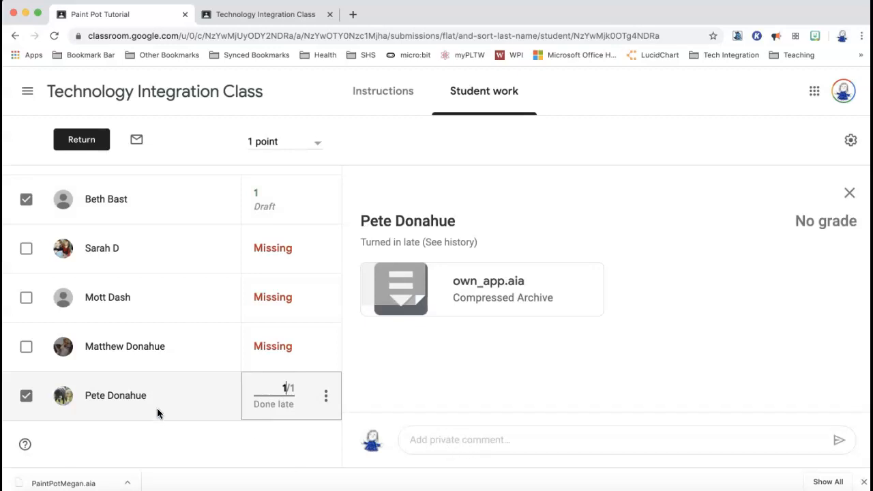
Return both graded submissions with the private comment "Your app worked just as I expected" plus a preview of next week's point-size, color-button and image changes.
{"action": "left_click", "coordinate": [86, 144]}
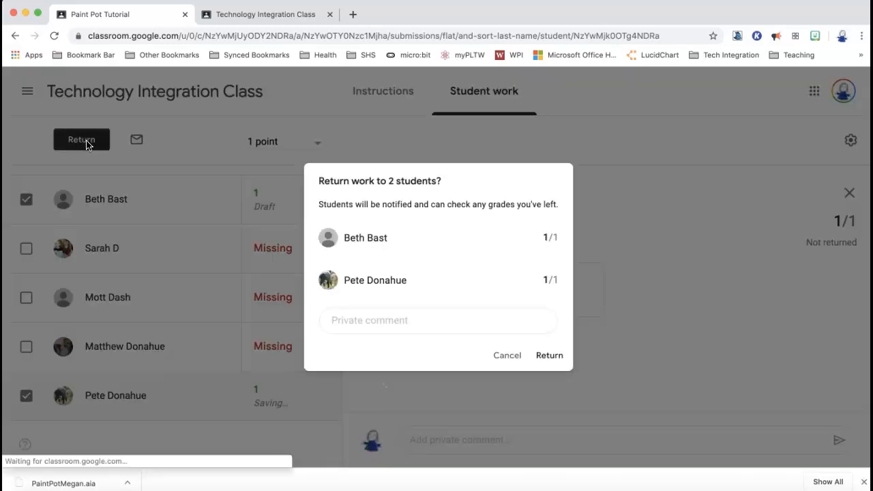
{"action": "left_click", "coordinate": [399, 320]}
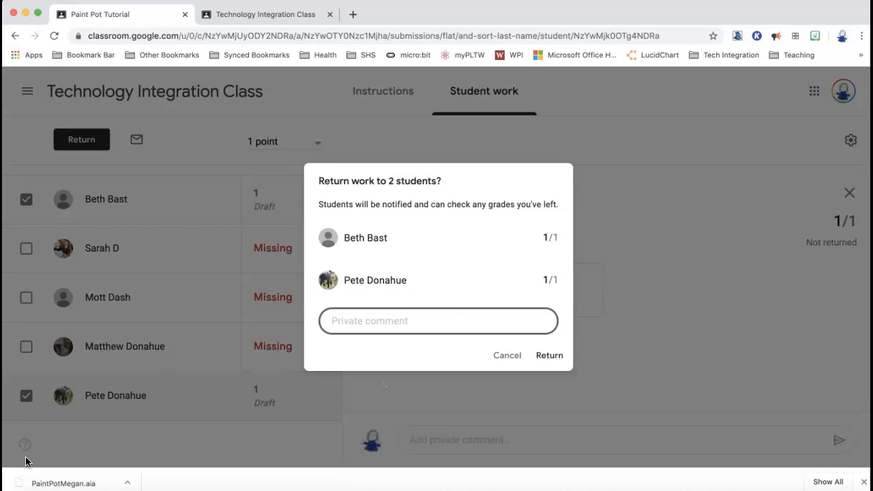
{"action": "type", "text": "Your app worked just as I expected. Did you enjoy creating an app that you can draw on? Next week we are going to make some changes to the app so that we can increase and decrease the point size and we will add another color button. Be on the lookout for a picture you might want to use instead of the kitty image. :) Mrs. Donahue"}
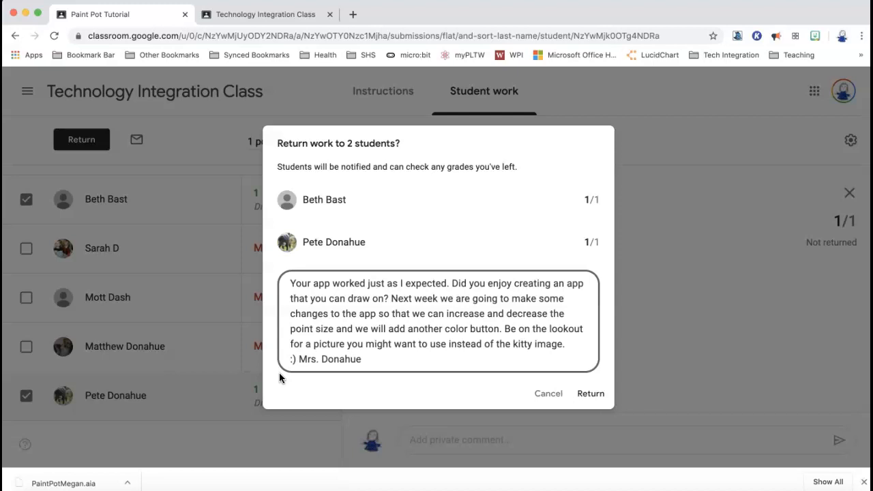
{"action": "left_click", "coordinate": [591, 396]}
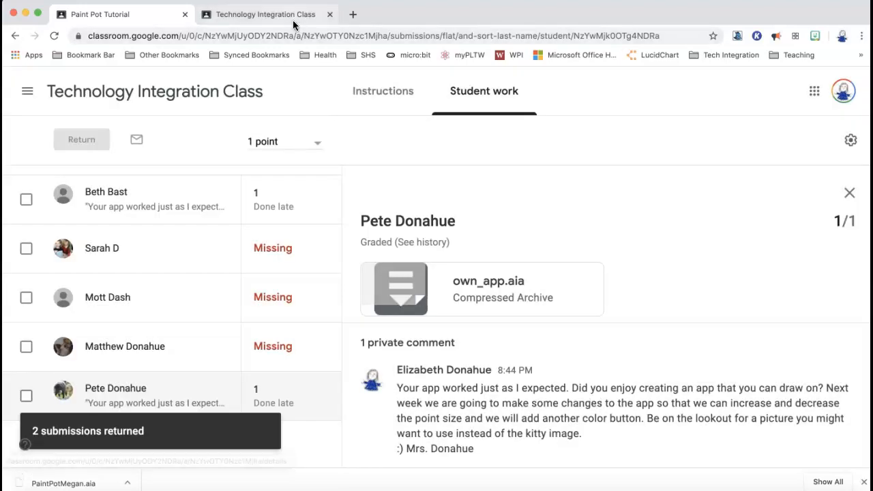
Switch to the student's view of the class and open the Paint Pot Tutorial assignment from the classwork.
{"action": "left_click", "coordinate": [285, 19]}
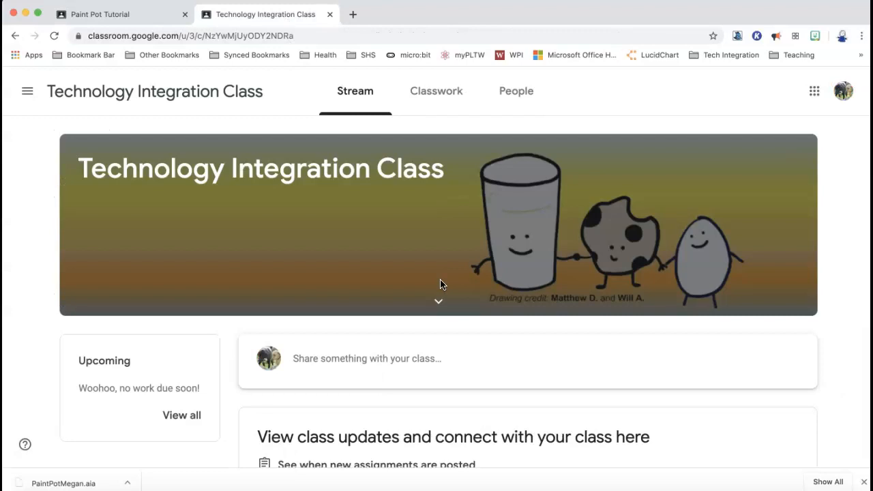
{"action": "scroll", "coordinate": [440, 284], "scroll_direction": "down", "scroll_amount": 1}
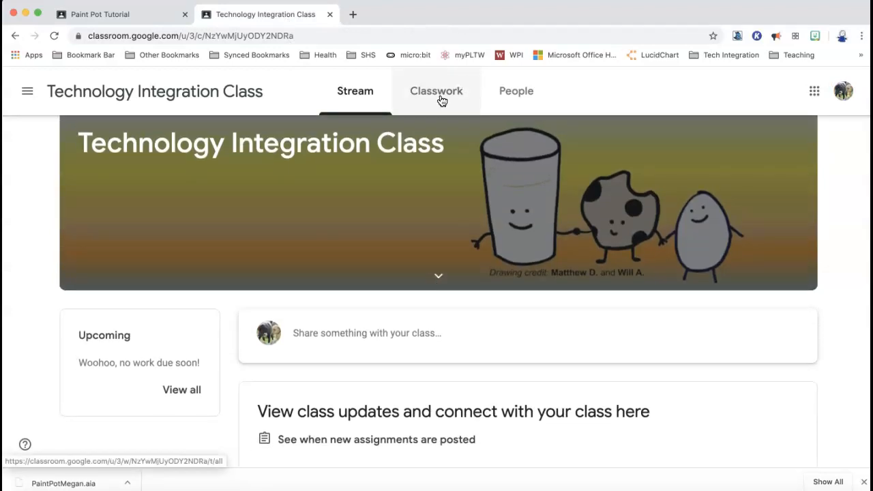
{"action": "left_click", "coordinate": [440, 100]}
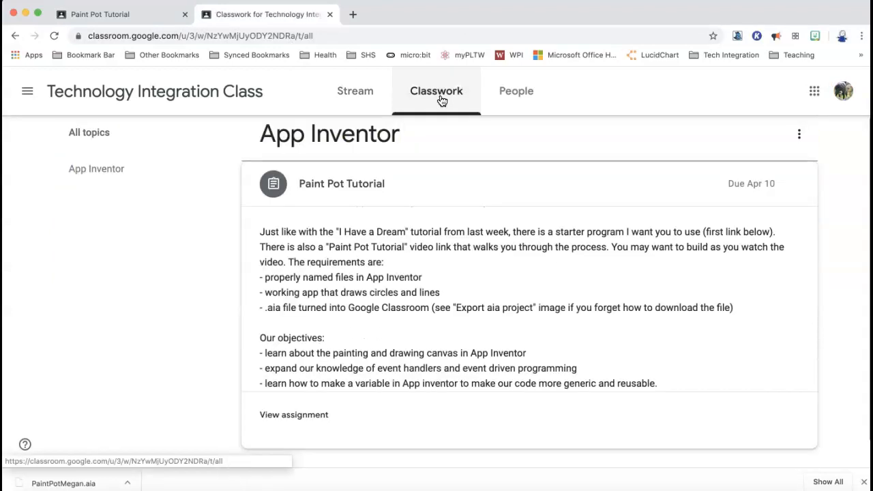
{"action": "left_click", "coordinate": [301, 418]}
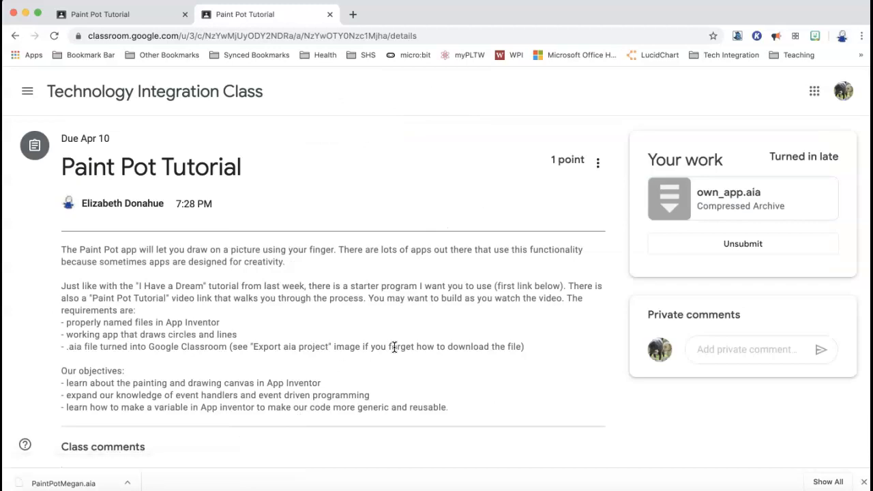
Examine how the grade and the teacher's full private comment are shown to the student on the assignment page.
{"action": "scroll", "coordinate": [394, 347], "scroll_direction": "down", "scroll_amount": 2}
{"action": "scroll", "coordinate": [394, 347], "scroll_direction": "up", "scroll_amount": 2}
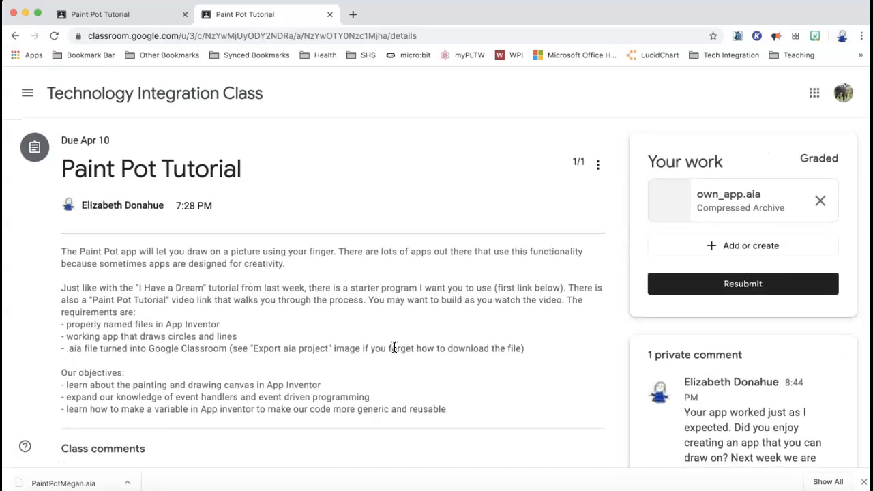
{"action": "scroll", "coordinate": [394, 347], "scroll_direction": "down", "scroll_amount": 3}
{"action": "scroll", "coordinate": [505, 422], "scroll_direction": "up", "scroll_amount": 2}
{"action": "scroll", "coordinate": [505, 423], "scroll_direction": "down", "scroll_amount": 3}
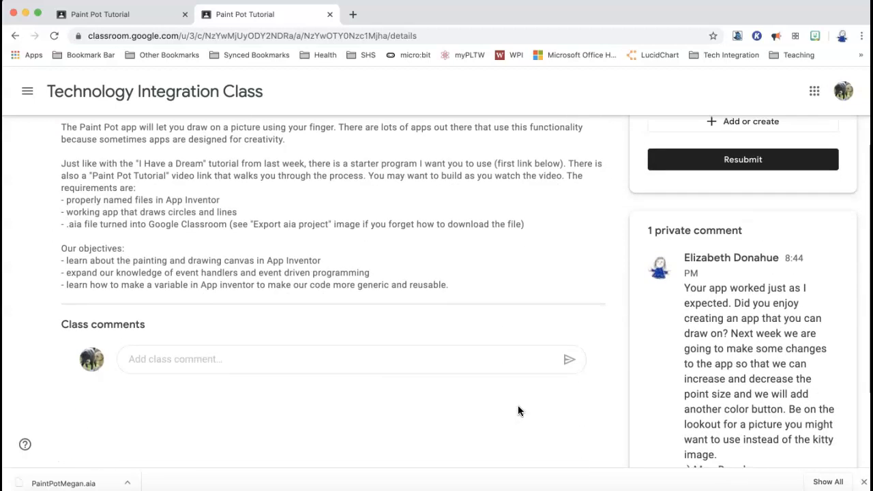
{"action": "scroll", "coordinate": [668, 366], "scroll_direction": "down", "scroll_amount": 2}
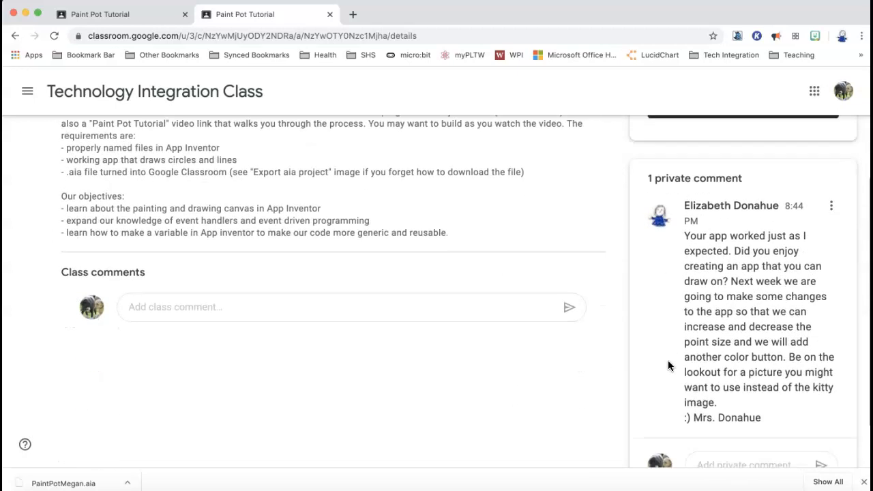
{"action": "scroll", "coordinate": [668, 360], "scroll_direction": "down", "scroll_amount": 1}
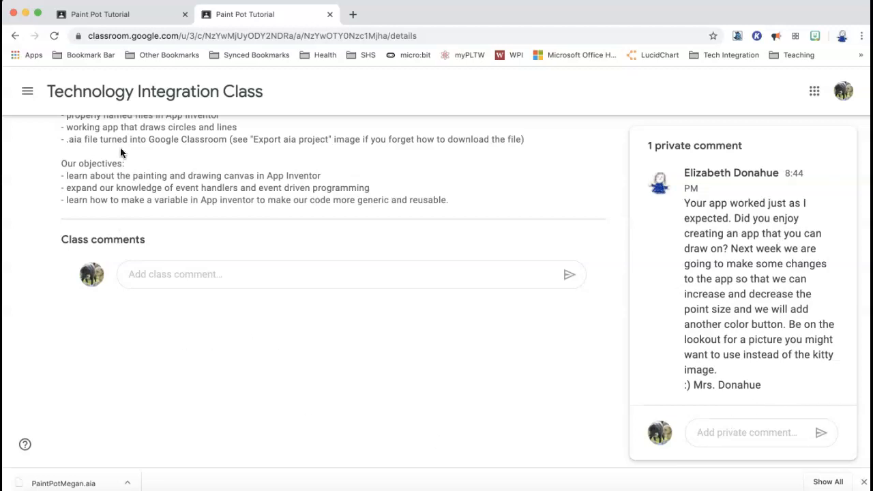
Back in the teacher's view, select the missing student who attached PaintPot.aia and open that submission with its private comment field active.
{"action": "left_click", "coordinate": [121, 14]}
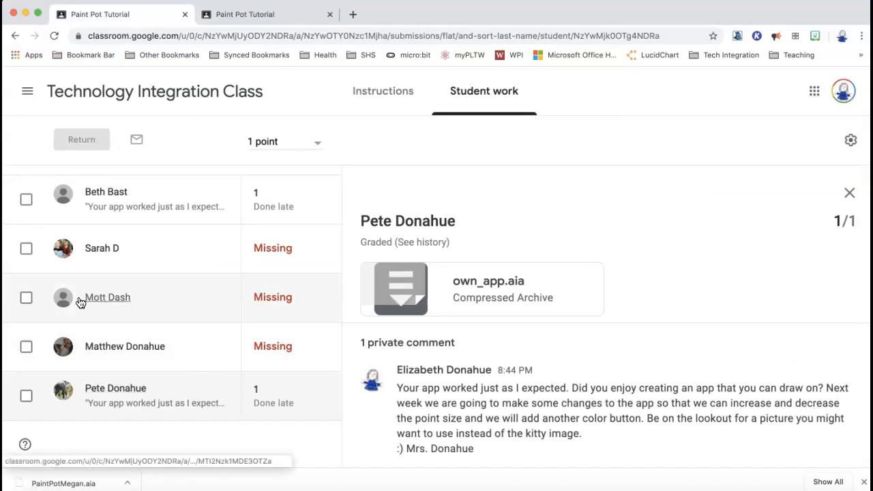
{"action": "left_click", "coordinate": [26, 298]}
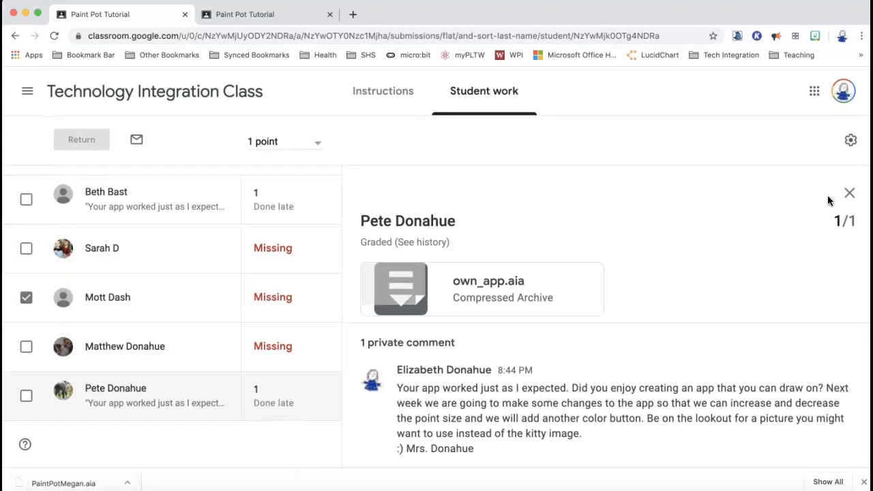
{"action": "left_click", "coordinate": [850, 194]}
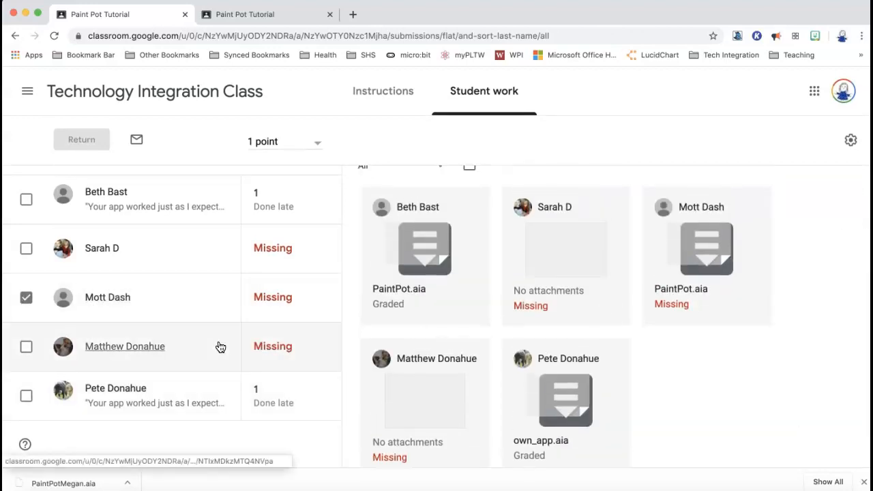
{"action": "left_click", "coordinate": [107, 298]}
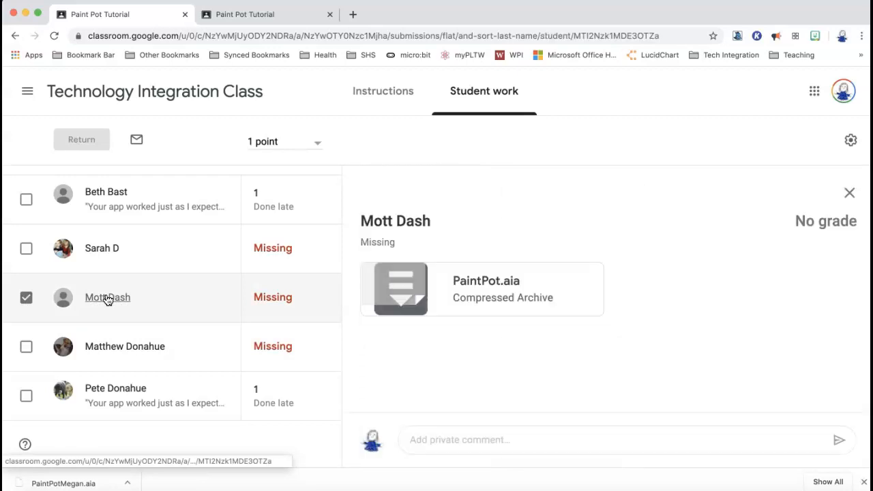
{"action": "left_click", "coordinate": [446, 442]}
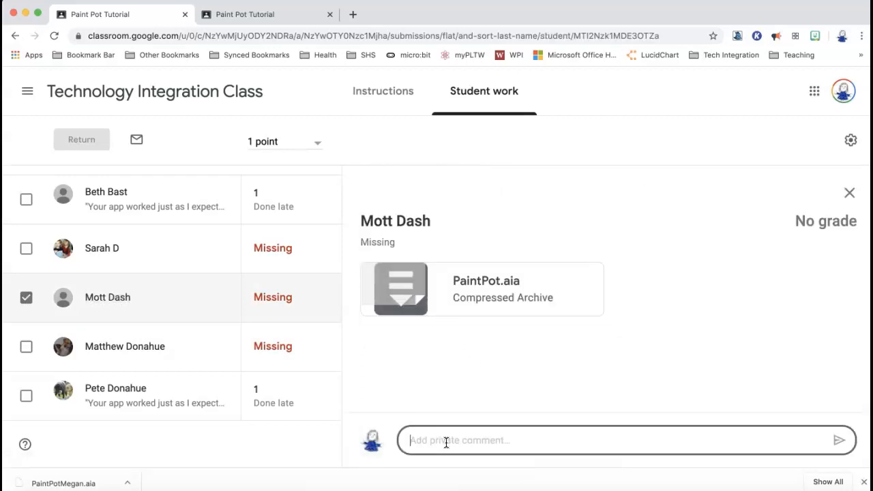
Copy the full private comment text from the graded student's PaintPot.aia submission and close that student's details.
{"action": "left_click", "coordinate": [139, 209]}
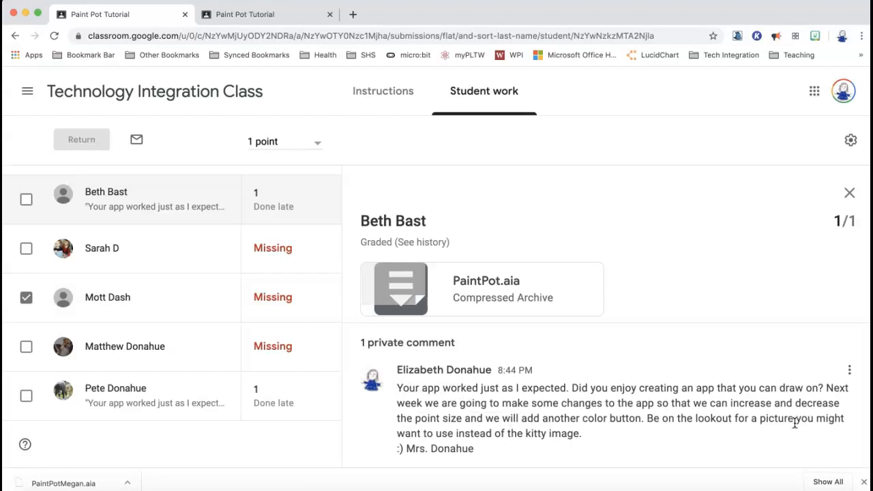
{"action": "left_click", "coordinate": [852, 372]}
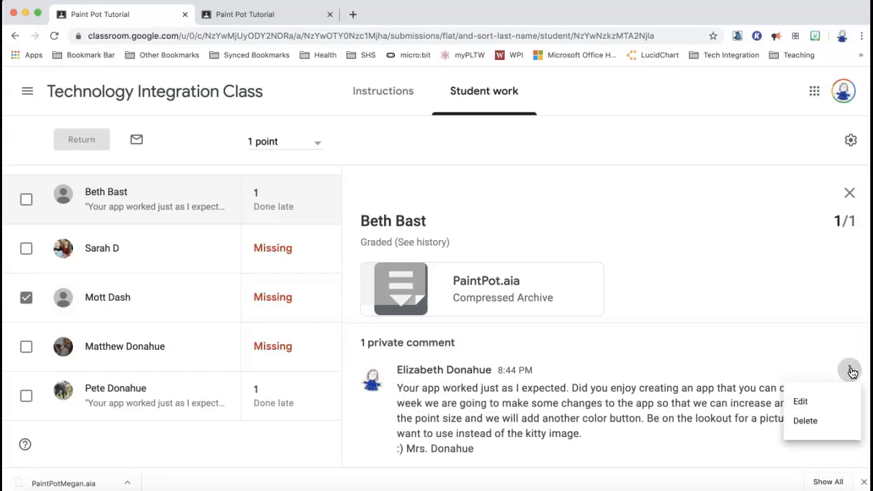
{"action": "left_click", "coordinate": [812, 407]}
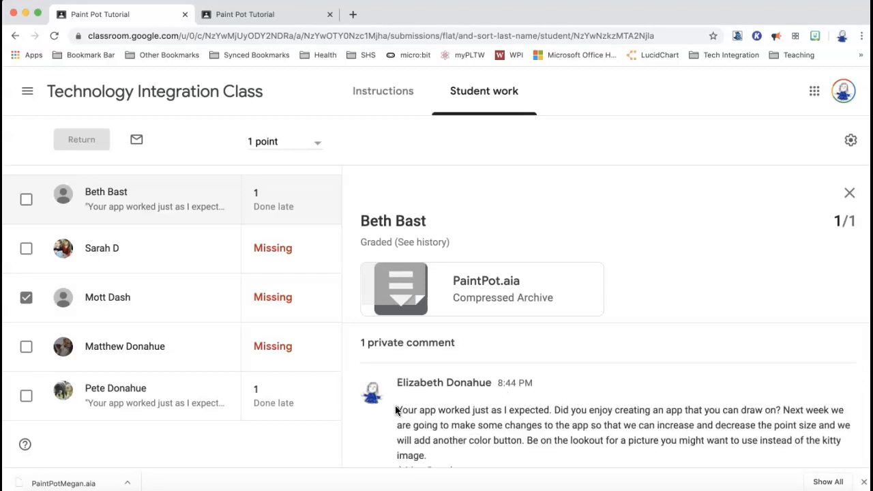
{"action": "left_click_drag", "start_coordinate": [397, 409], "coordinate": [474, 347]}
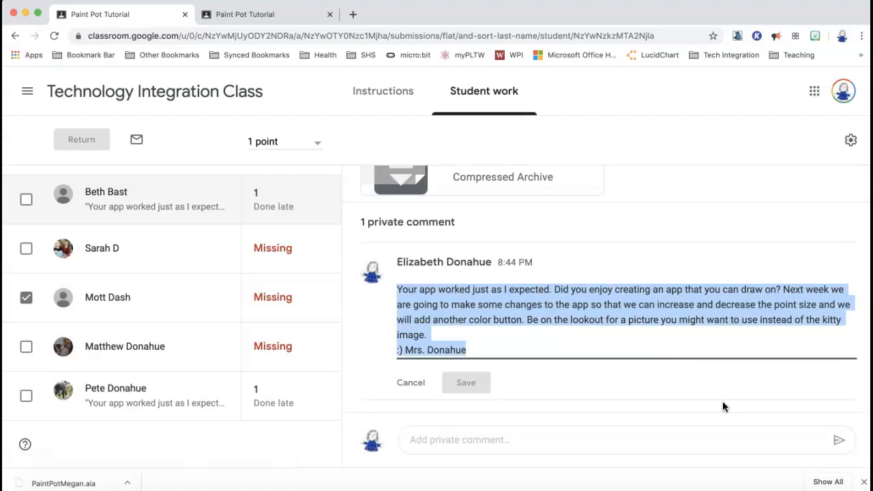
{"action": "scroll", "coordinate": [710, 204], "scroll_direction": "up", "scroll_amount": 3}
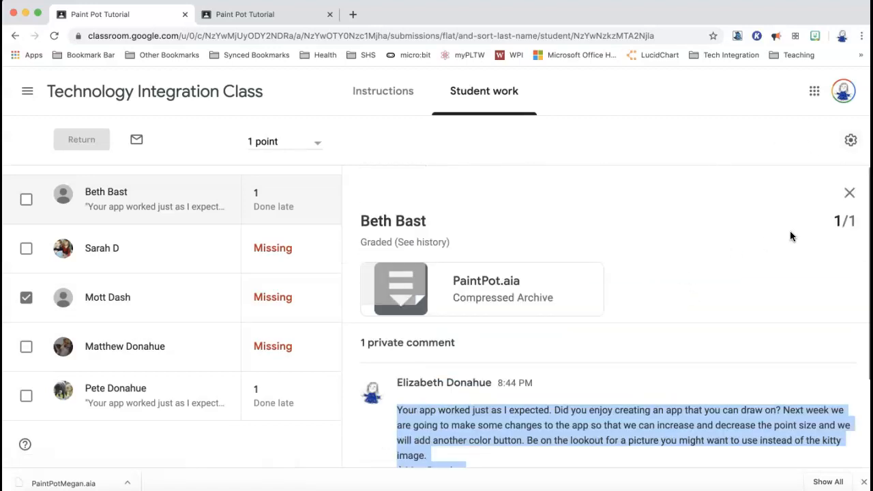
{"action": "left_click", "coordinate": [849, 193]}
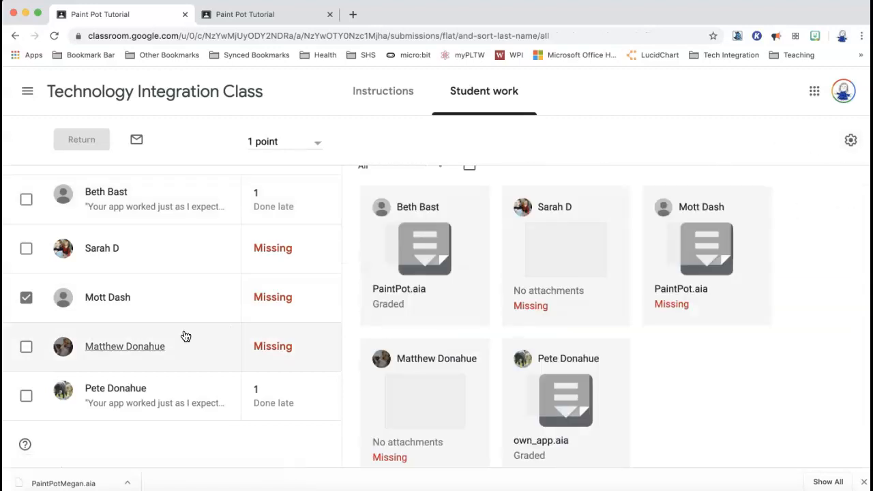
Paste the copied comment into the private comment field of the missing student who attached PaintPot.aia.
{"action": "left_click", "coordinate": [103, 302]}
{"action": "left_click", "coordinate": [449, 440]}
{"action": "key", "text": "super+v"}
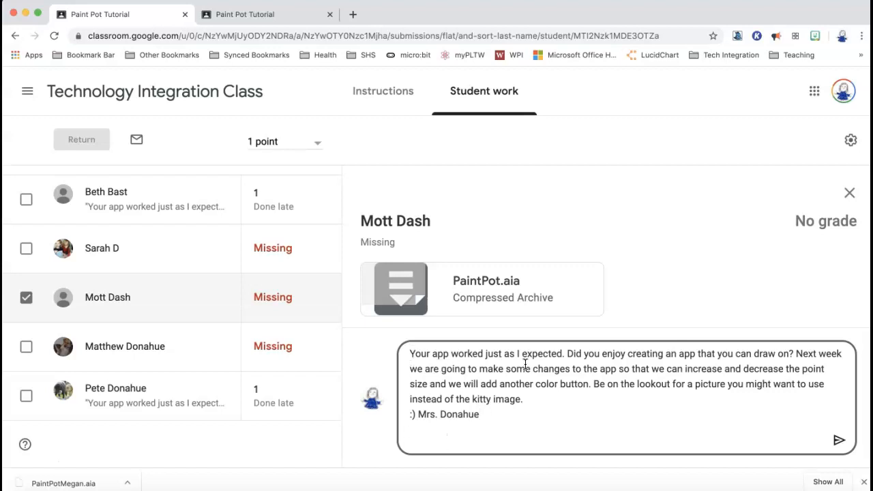
Add a greeting with the student's first name above the pasted comment and start a new paragraph at "Did you enjoy".
{"action": "key", "text": "Return"}
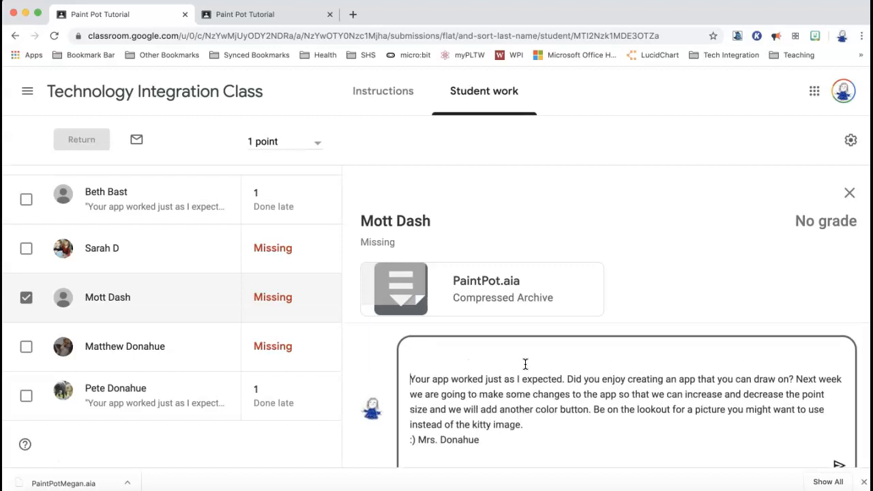
{"action": "left_click", "coordinate": [419, 348]}
{"action": "type", "text": "Mott,"}
{"action": "key", "text": "Return"}
{"action": "key", "text": "Return"}
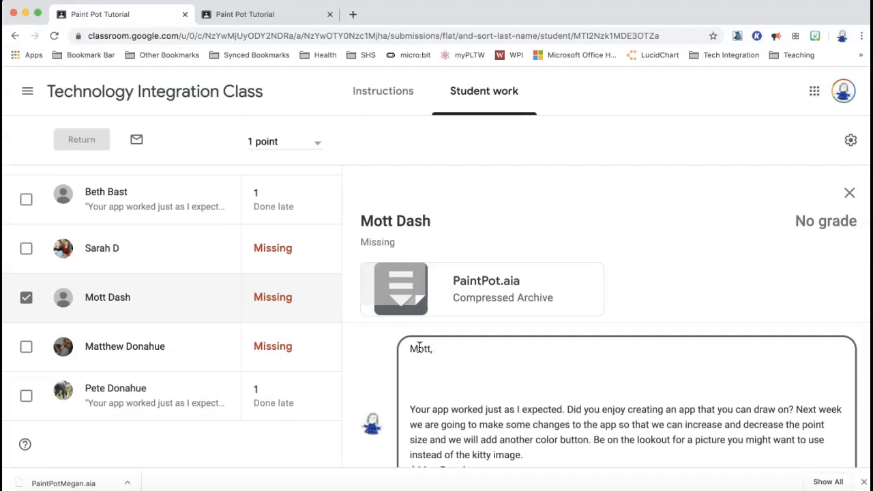
{"action": "key", "text": "BackSpace"}
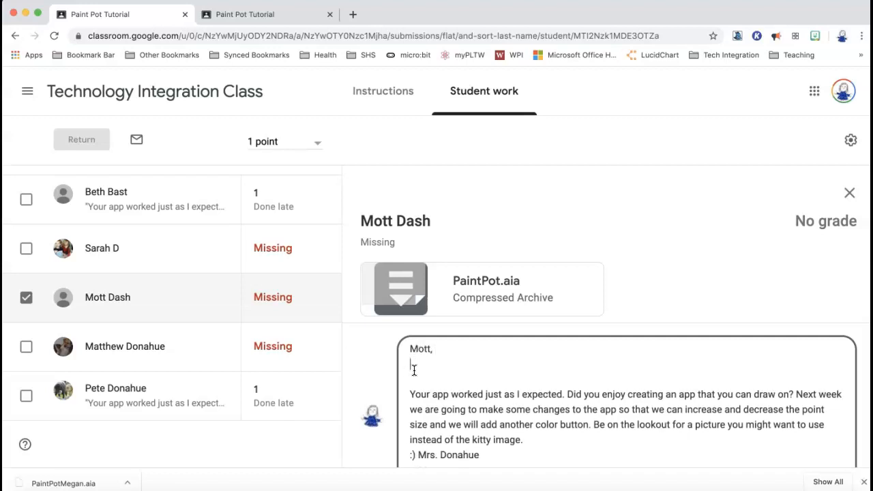
{"action": "key", "text": "BackSpace"}
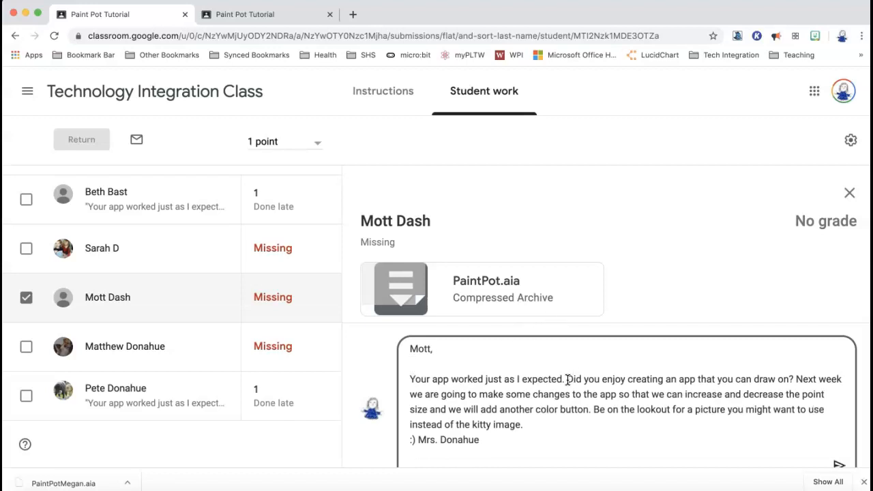
{"action": "key", "text": "Return"}
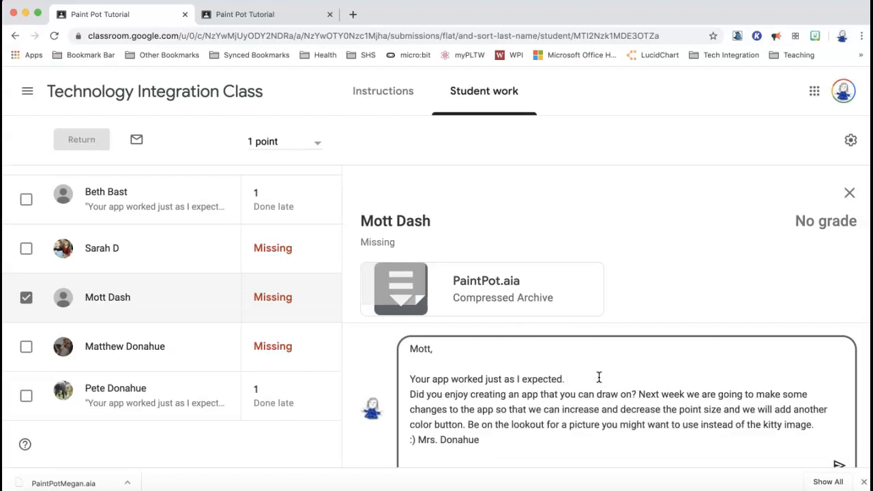
{"action": "key", "text": "Return"}
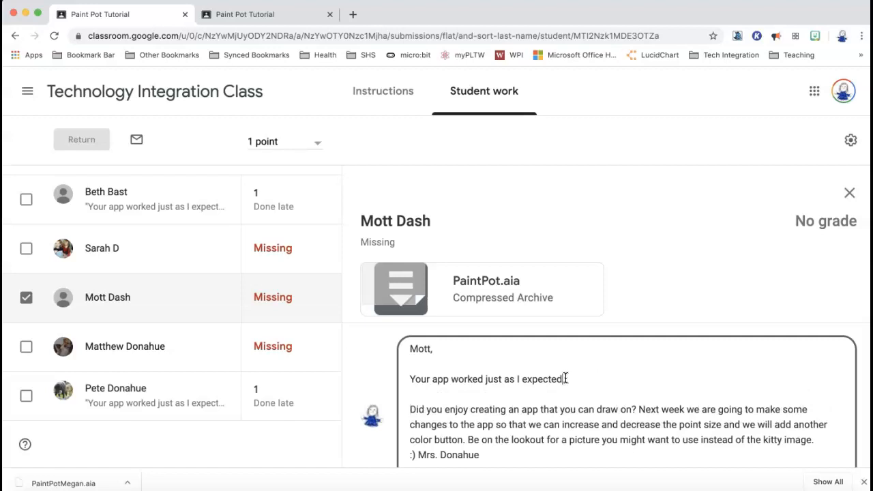
Insert "The only problem is that you forgot to turn in your work!" after the first sentence, plus a reminder to click the turn in button.
{"action": "left_click", "coordinate": [565, 378]}
{"action": "type", "text": "The only pr"}
{"action": "type", "text": "oblem is that you t"}
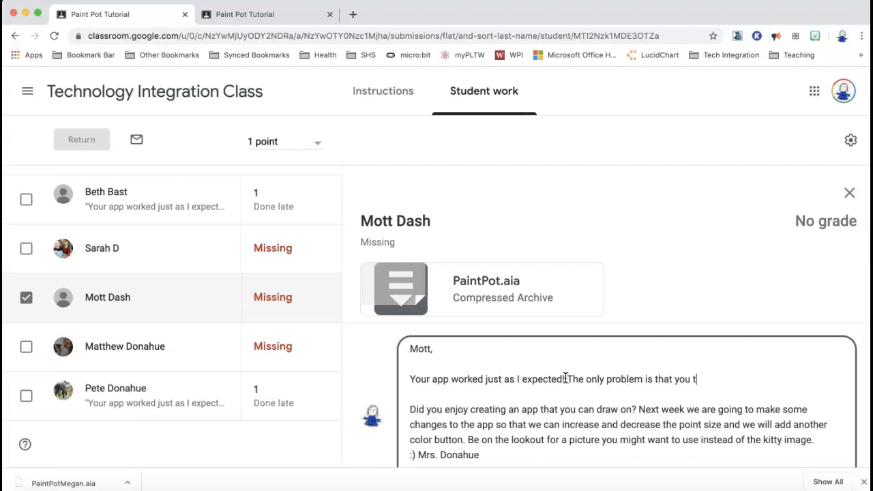
{"action": "key", "text": "BackSpace"}
{"action": "type", "text": "forgot"}
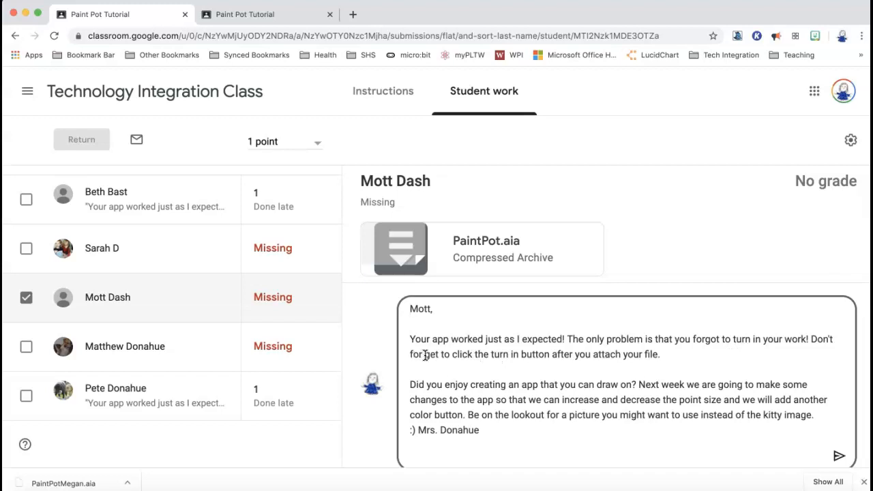
{"action": "key", "text": "BackSpace"}
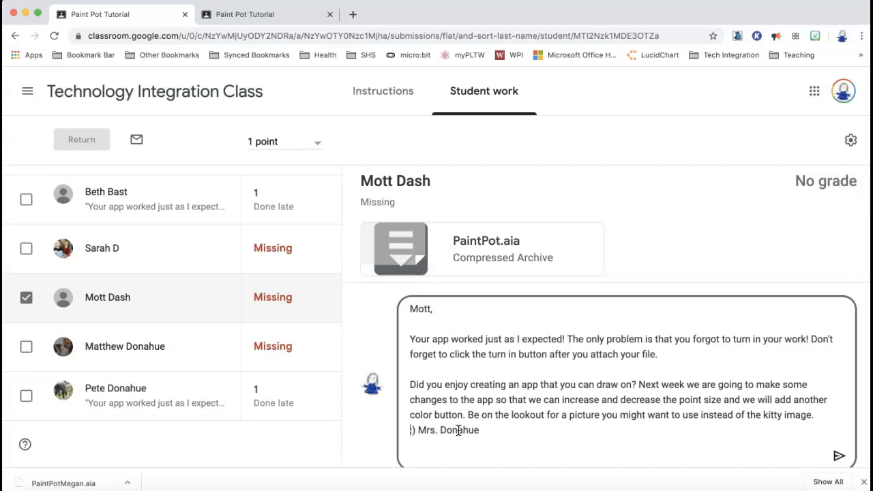
Separate the teacher's signature with a blank line and post the private comment to the student.
{"action": "key", "text": "Return"}
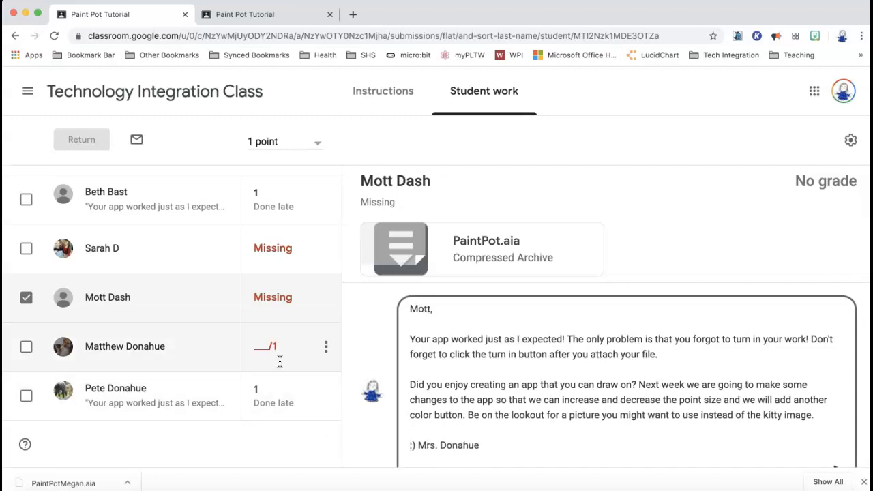
{"action": "scroll", "coordinate": [509, 378], "scroll_direction": "down", "scroll_amount": 1}
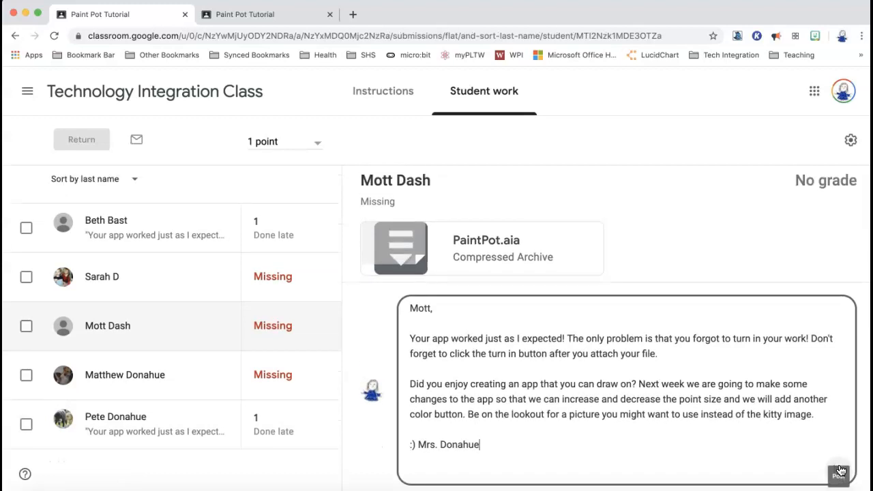
{"action": "left_click", "coordinate": [840, 472]}
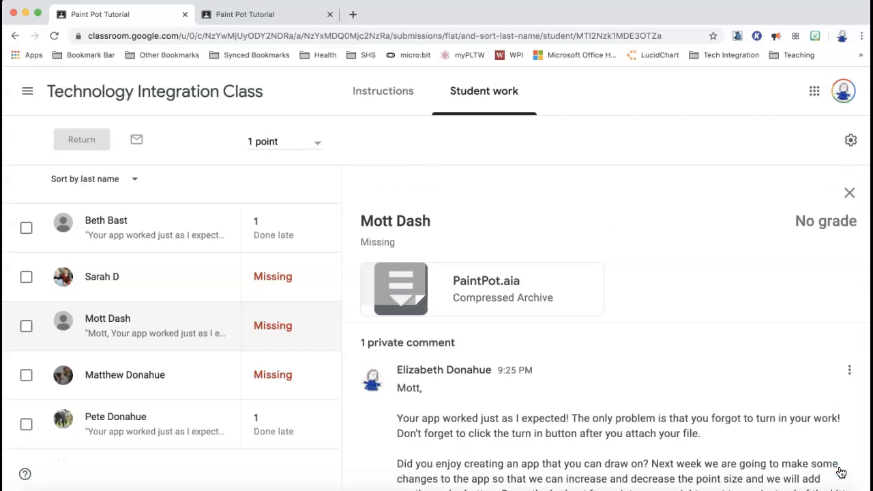
{"action": "scroll", "coordinate": [750, 464], "scroll_direction": "down", "scroll_amount": 1}
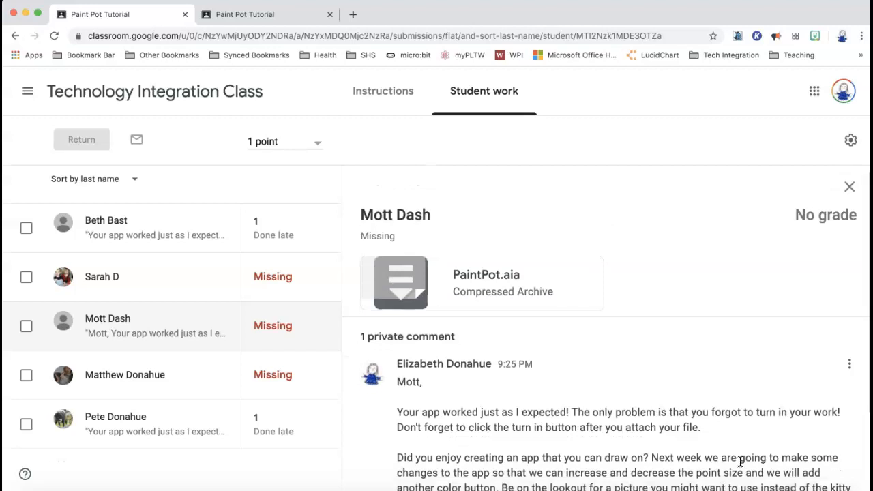
Grade the commented student's PaintPot.aia work 1 out of 1 and return the unsubmitted assignment without an additional comment.
{"action": "left_click", "coordinate": [261, 327]}
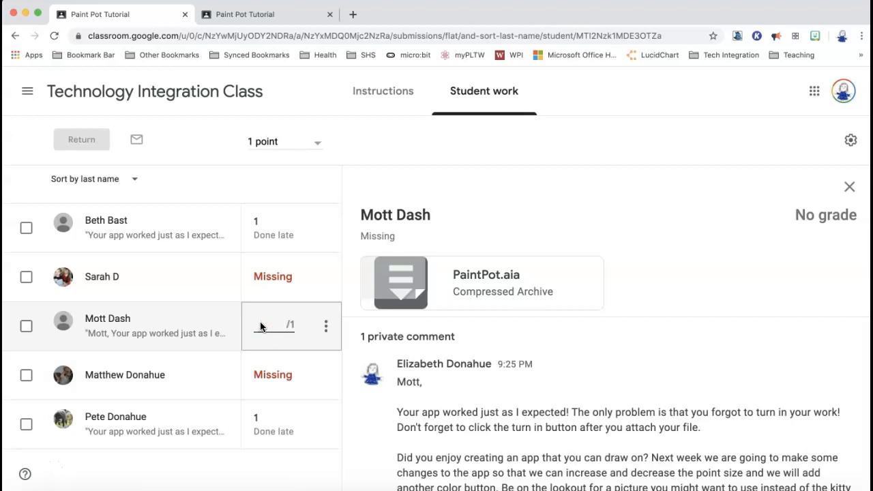
{"action": "type", "text": "1"}
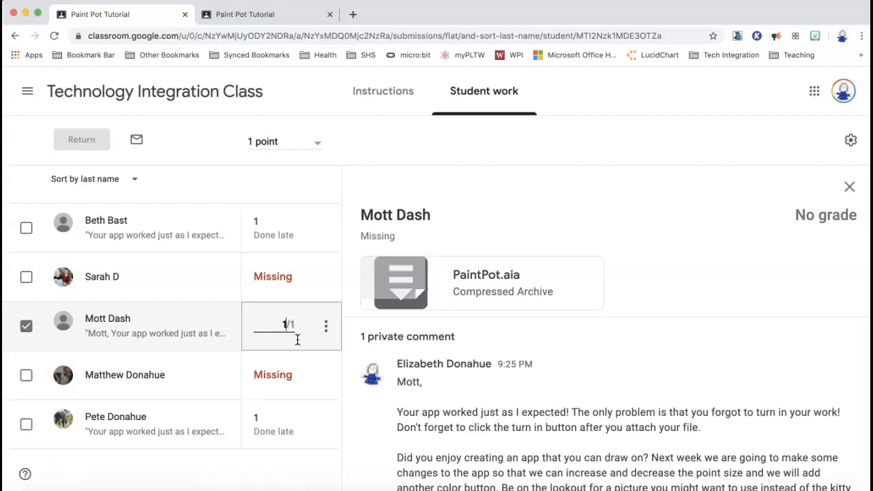
{"action": "left_click", "coordinate": [205, 319]}
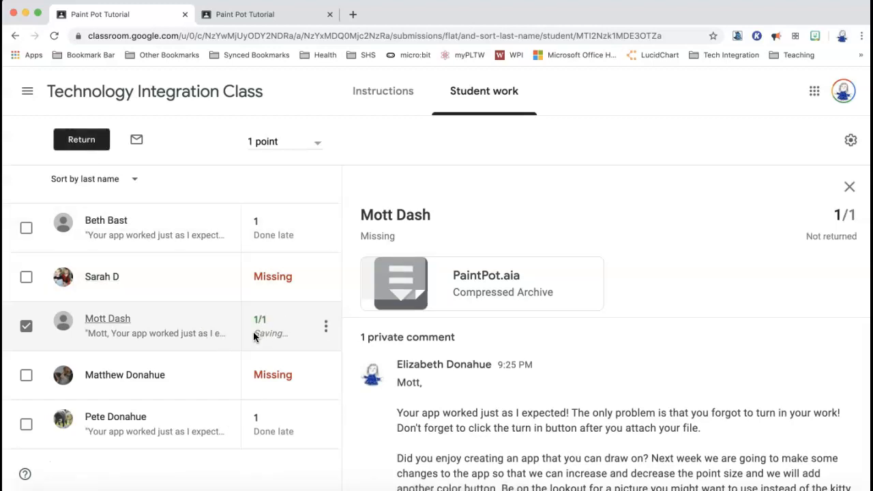
{"action": "left_click", "coordinate": [75, 143]}
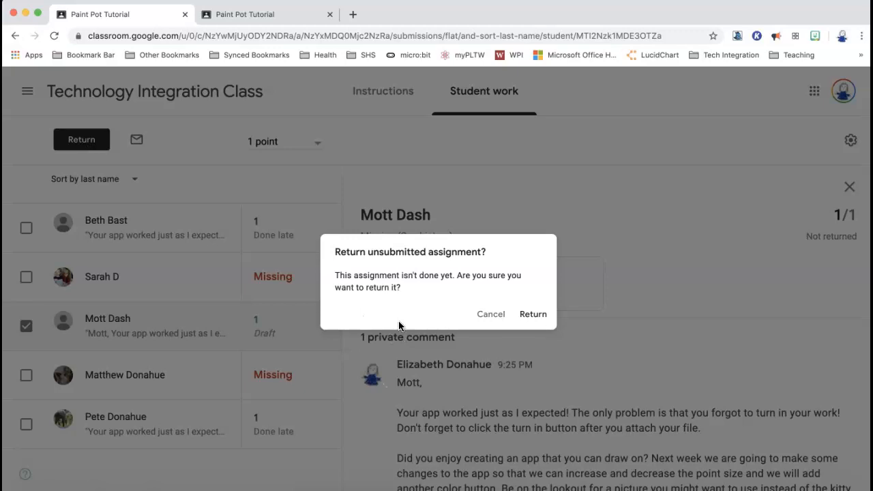
{"action": "left_click", "coordinate": [534, 315]}
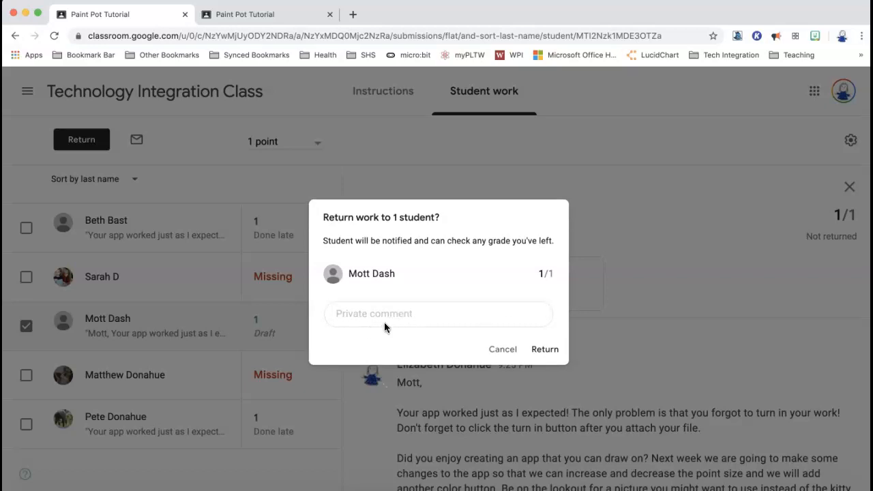
{"action": "left_click", "coordinate": [545, 350]}
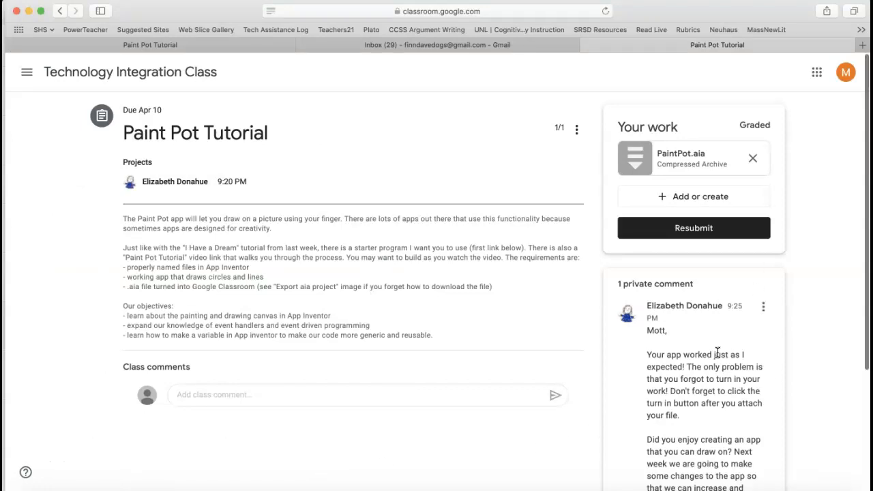
In the student's account, review the returned grade and private comment on the assignment page, and check the Gmail inbox for the notifications.
{"action": "scroll", "coordinate": [695, 351], "scroll_direction": "down", "scroll_amount": 2}
{"action": "scroll", "coordinate": [695, 355], "scroll_direction": "down", "scroll_amount": 2}
{"action": "scroll", "coordinate": [696, 356], "scroll_direction": "up", "scroll_amount": 4}
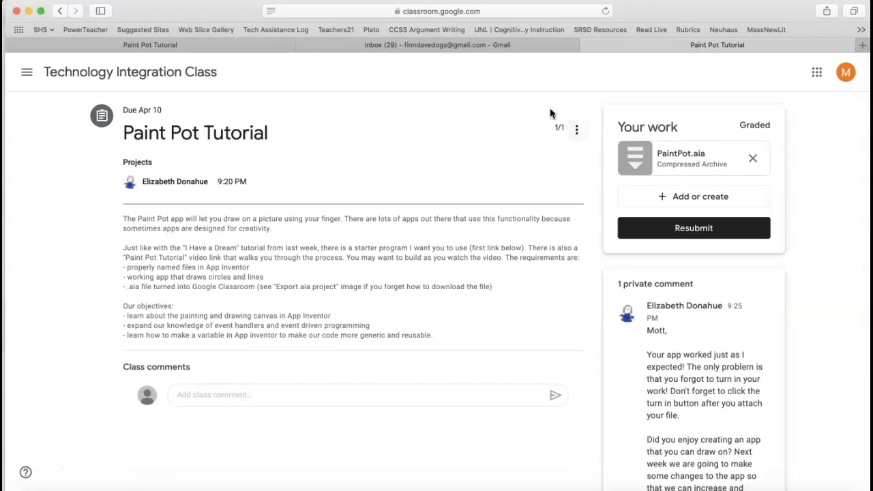
{"action": "left_click", "coordinate": [495, 46]}
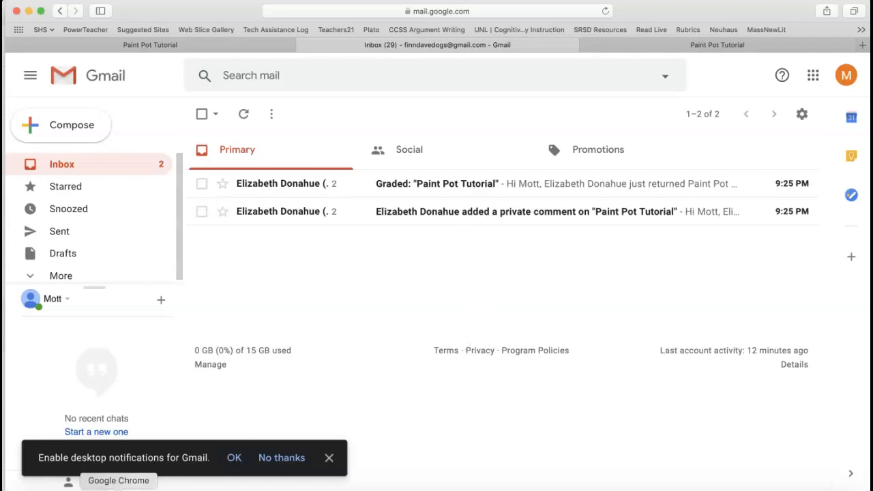
Back in the teacher's view in Chrome, select the two remaining missing students and close the open student's details.
{"action": "left_click", "coordinate": [119, 487]}
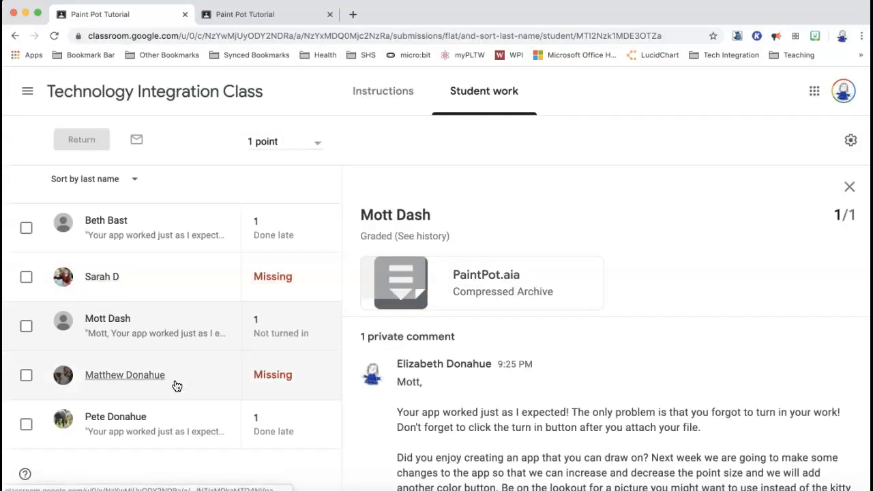
{"action": "left_click", "coordinate": [25, 277]}
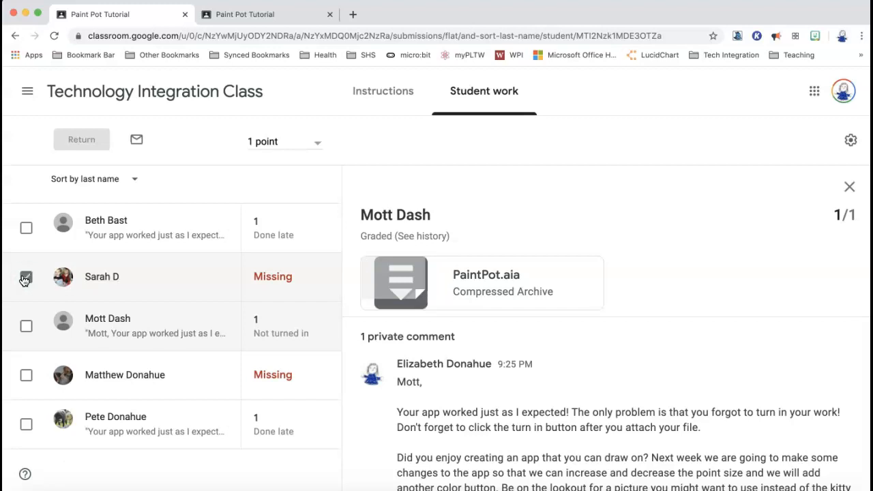
{"action": "left_click", "coordinate": [26, 375]}
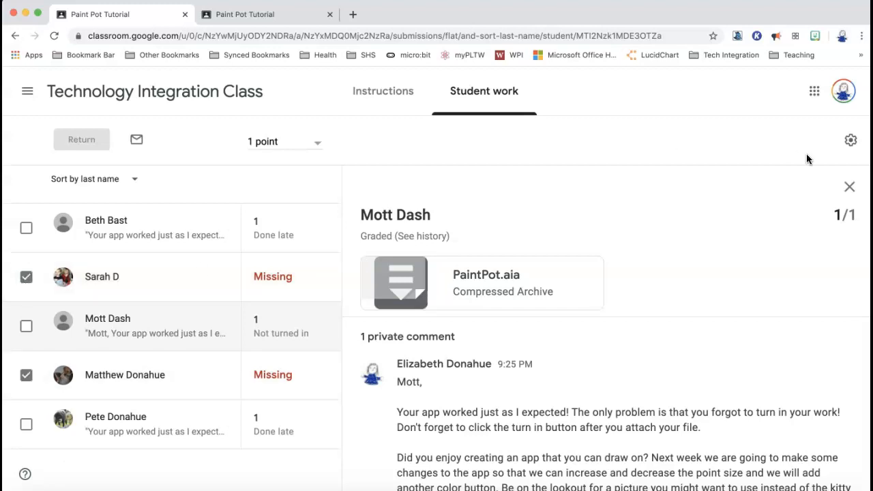
{"action": "left_click", "coordinate": [849, 187]}
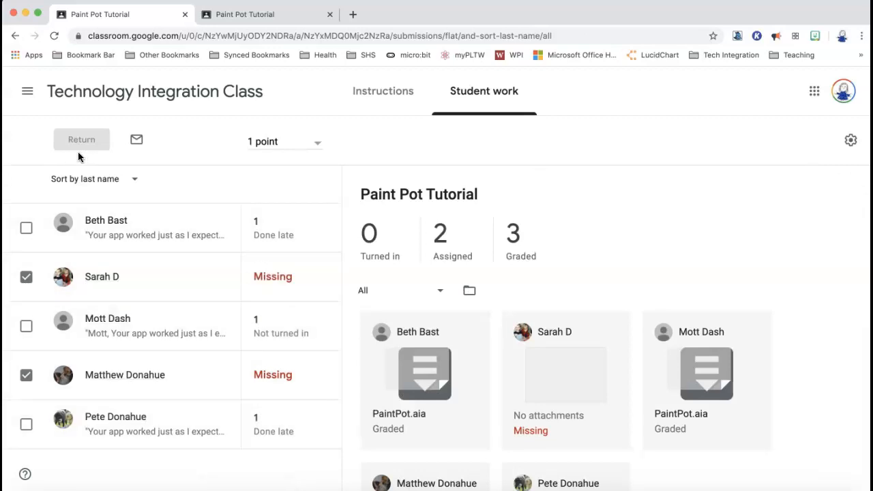
Enter a grade of 0 out of 1 for each of the two selected missing students.
{"action": "left_click", "coordinate": [265, 277]}
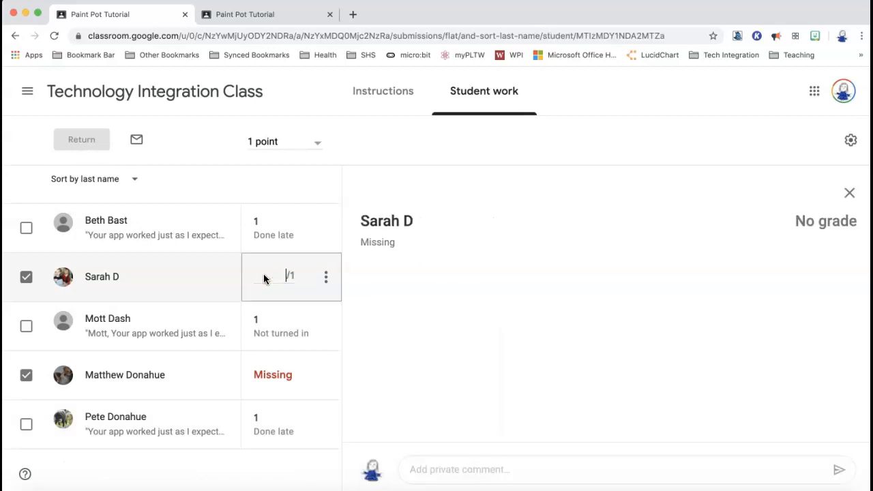
{"action": "type", "text": "0"}
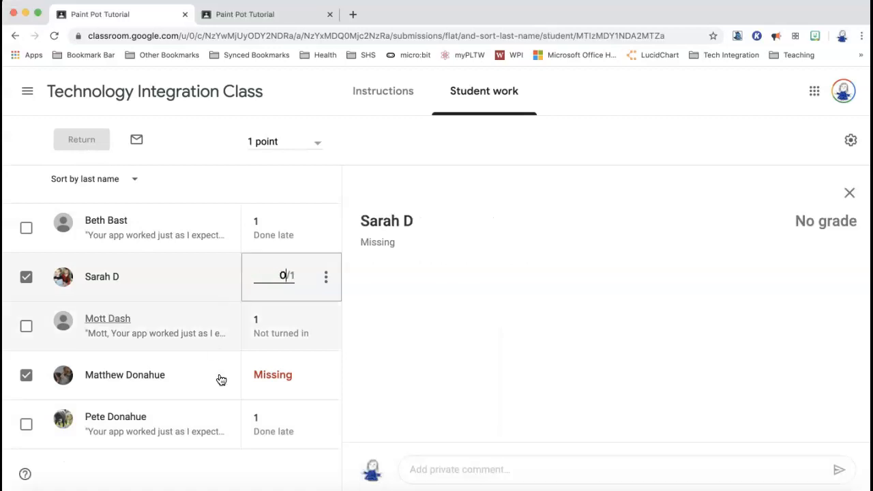
{"action": "left_click", "coordinate": [261, 376]}
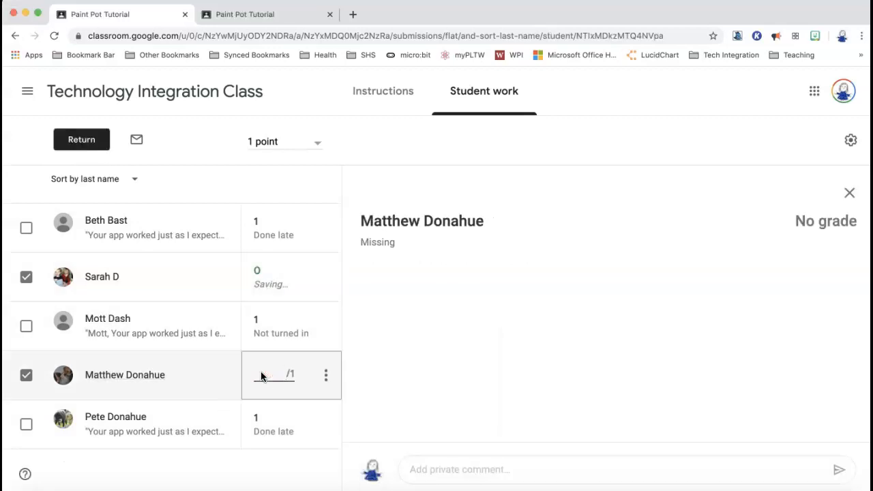
{"action": "type", "text": "0"}
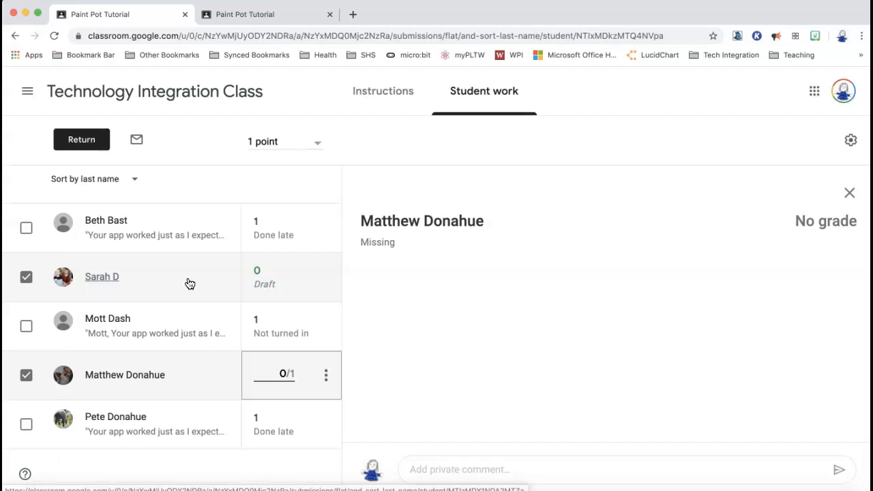
Return both unsubmitted assignments with a private comment about missing work, zeros, Monday 12:30 office hours and the 20-minute project, and close the student details.
{"action": "left_click", "coordinate": [87, 141]}
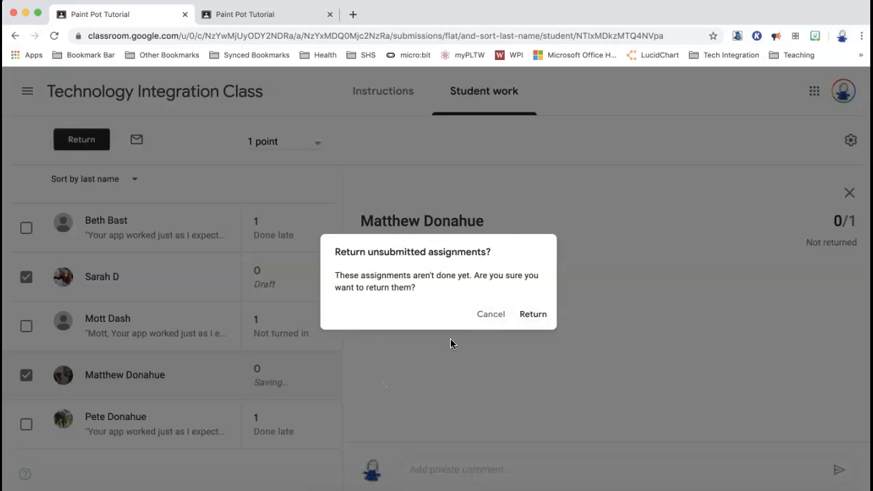
{"action": "left_click", "coordinate": [533, 315]}
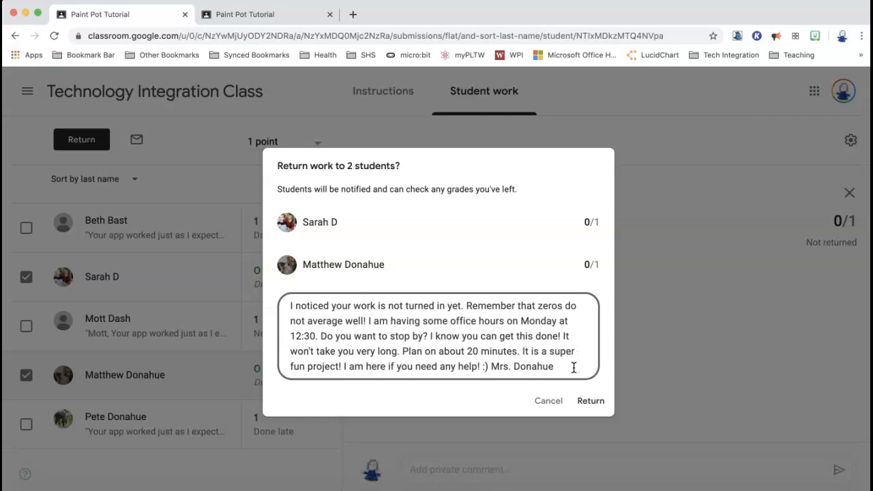
{"action": "left_click", "coordinate": [592, 402]}
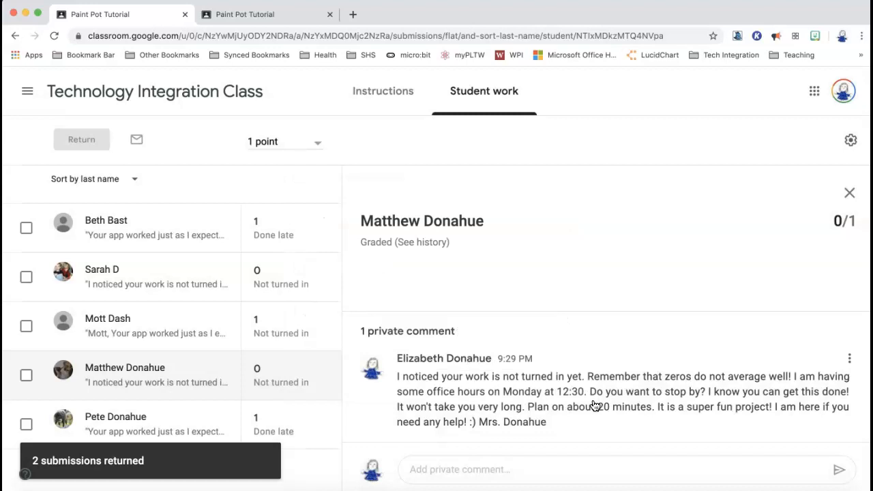
{"action": "left_click", "coordinate": [849, 193]}
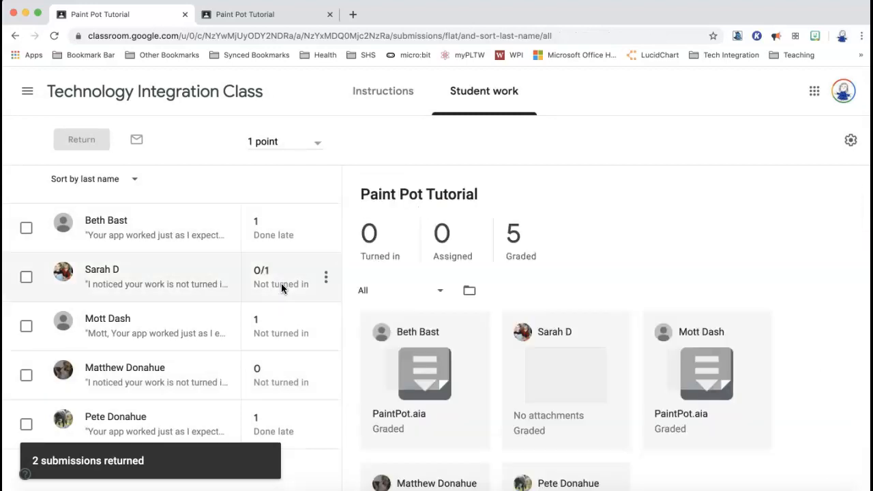
{"action": "scroll", "coordinate": [302, 386], "scroll_direction": "down", "scroll_amount": 1}
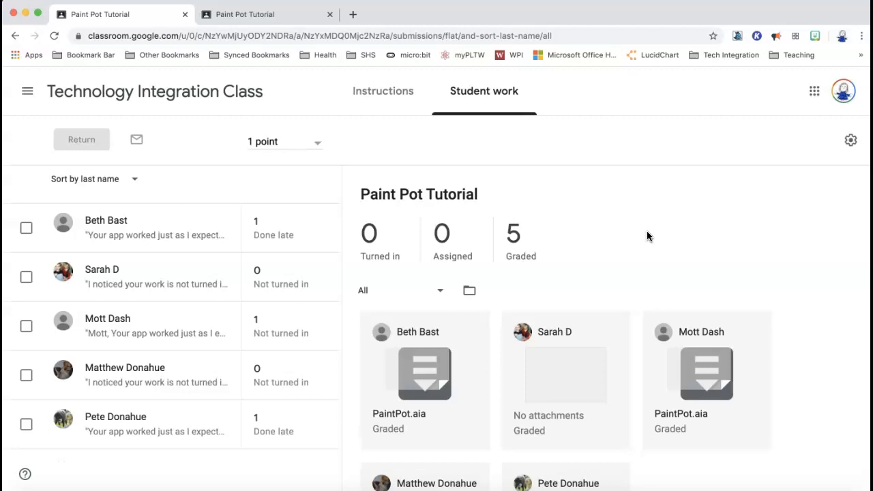
{"action": "left_click", "coordinate": [21, 461]}
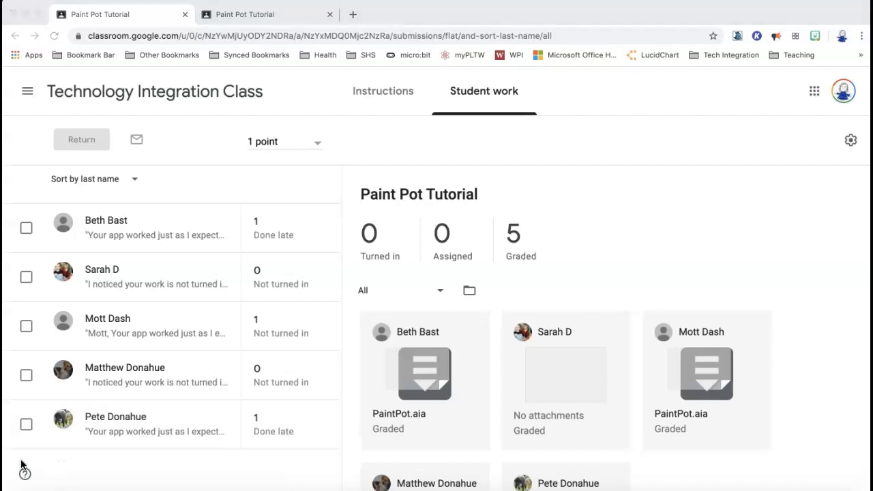